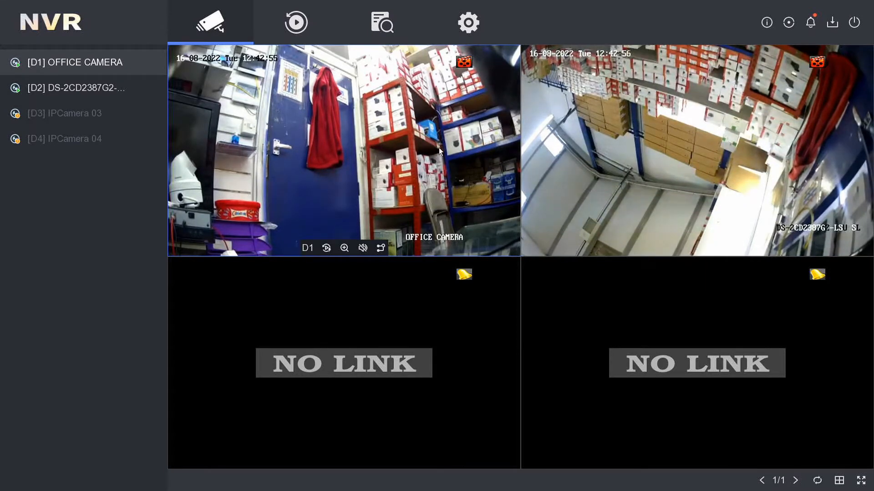
# - Navigate Configuration > Record > Parameter to show D1 OFFICE CAMERA's recording parameters
pyautogui.click(469, 28)
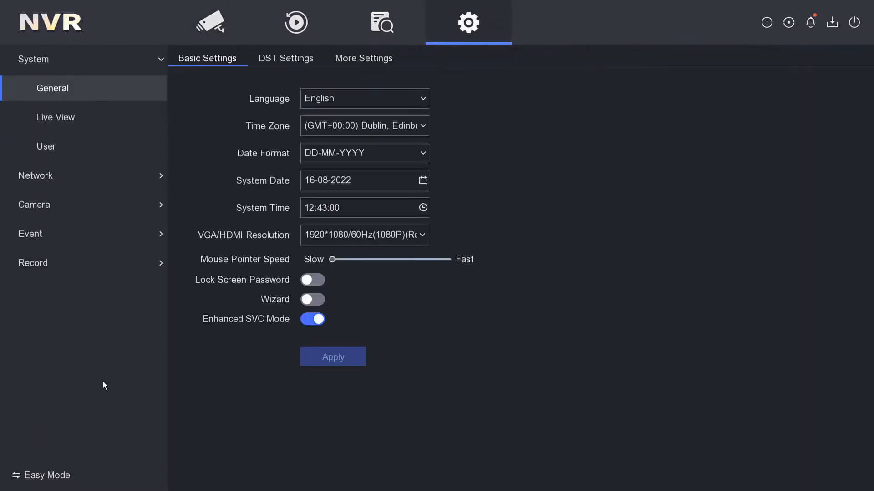
pyautogui.click(98, 271)
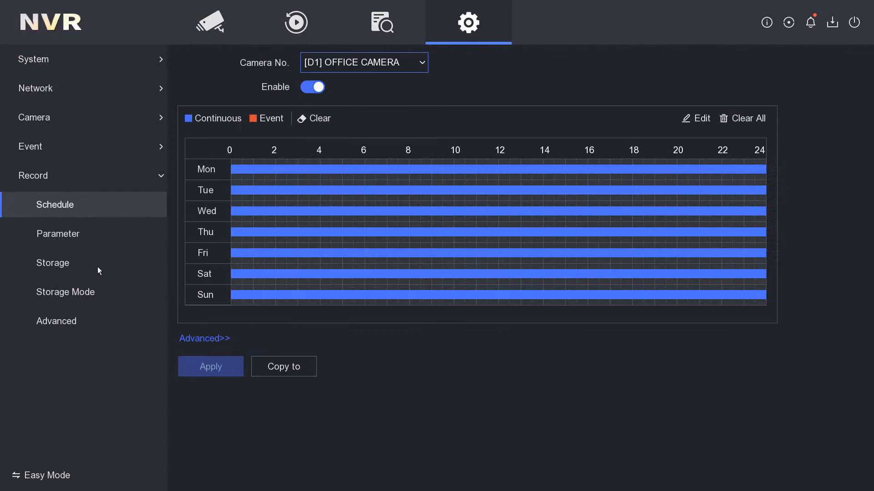
pyautogui.click(76, 224)
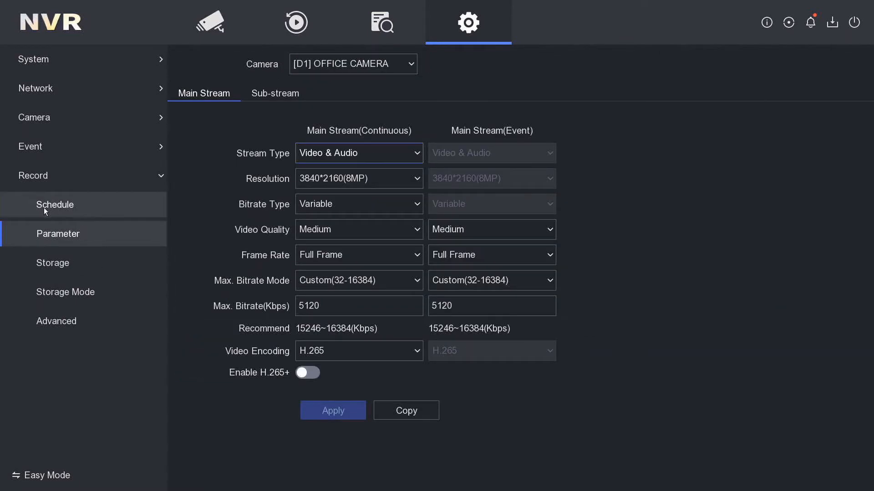
# - Set camera D1's sub-stream Video Encoding to H.264 and apply it
pyautogui.click(273, 96)
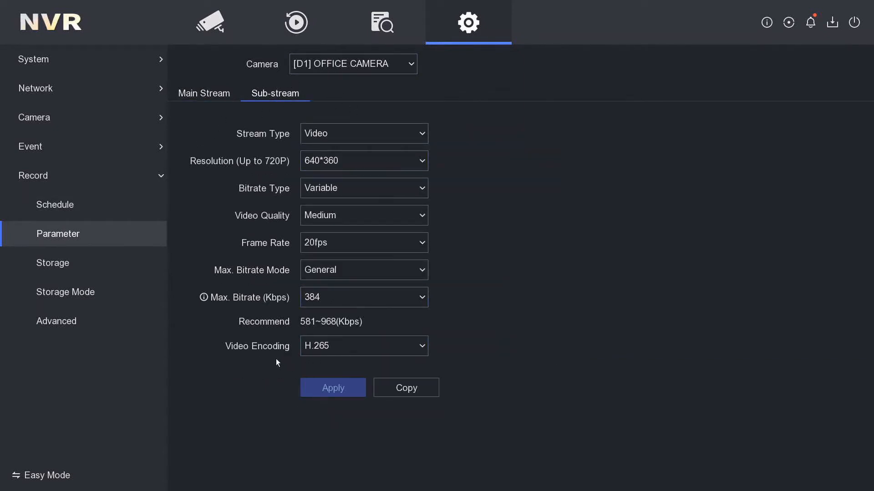
pyautogui.click(382, 344)
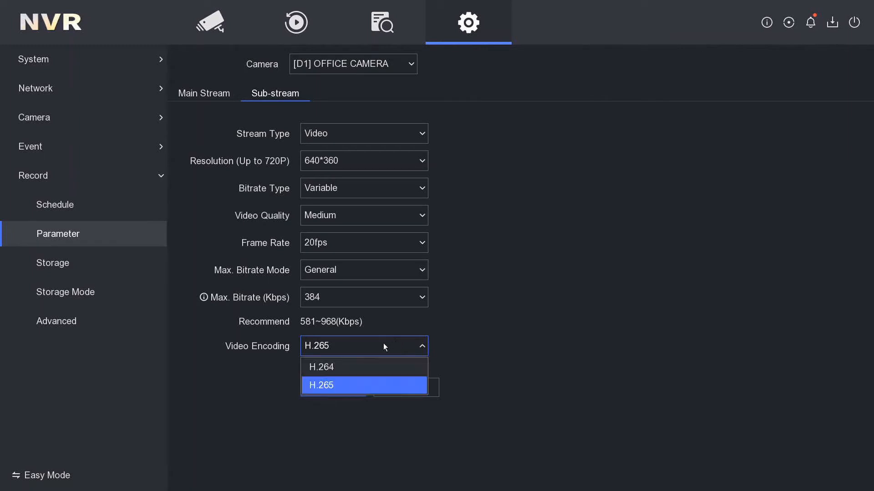
pyautogui.click(376, 368)
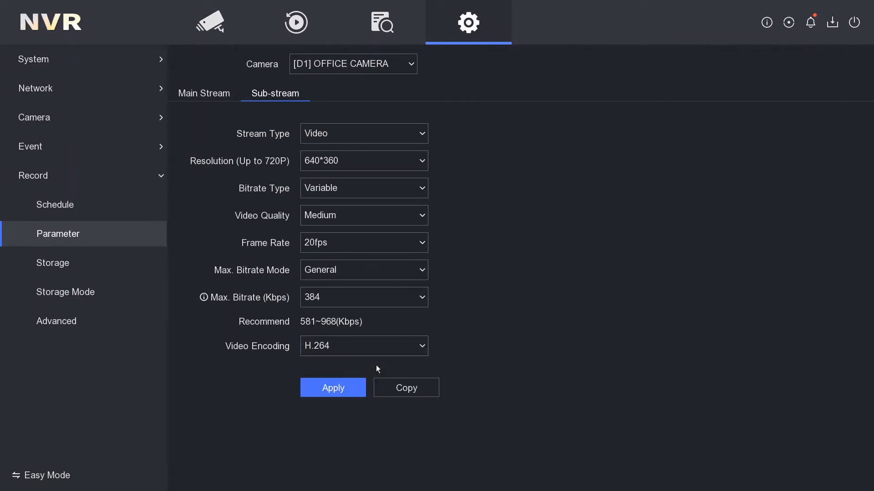
pyautogui.click(356, 390)
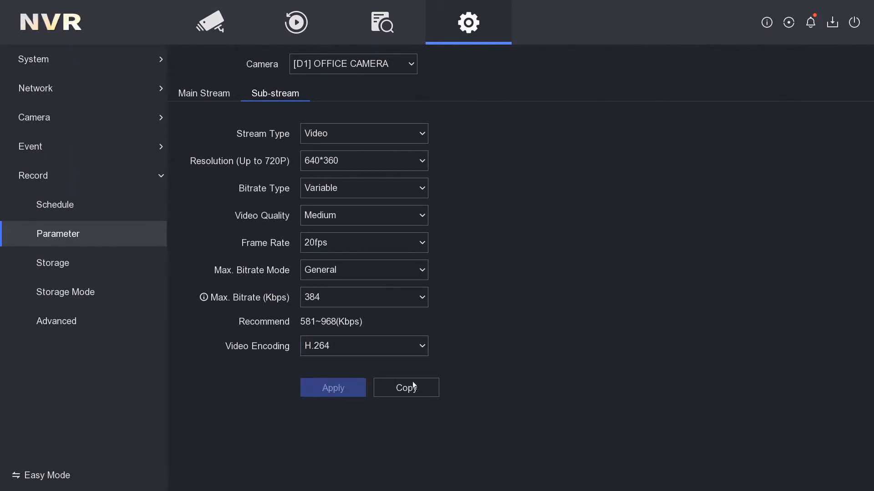